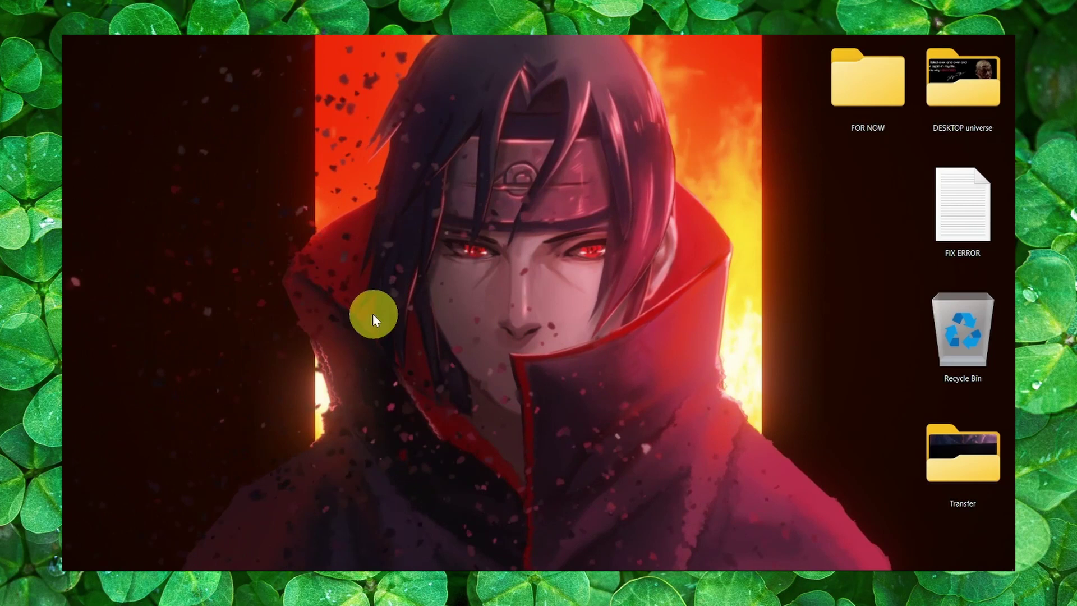
# Bring up Windows Search after briefly trying the Start menu and the Run prompt
pyautogui.moveTo(192, 135); pyautogui.dragTo(378, 290)
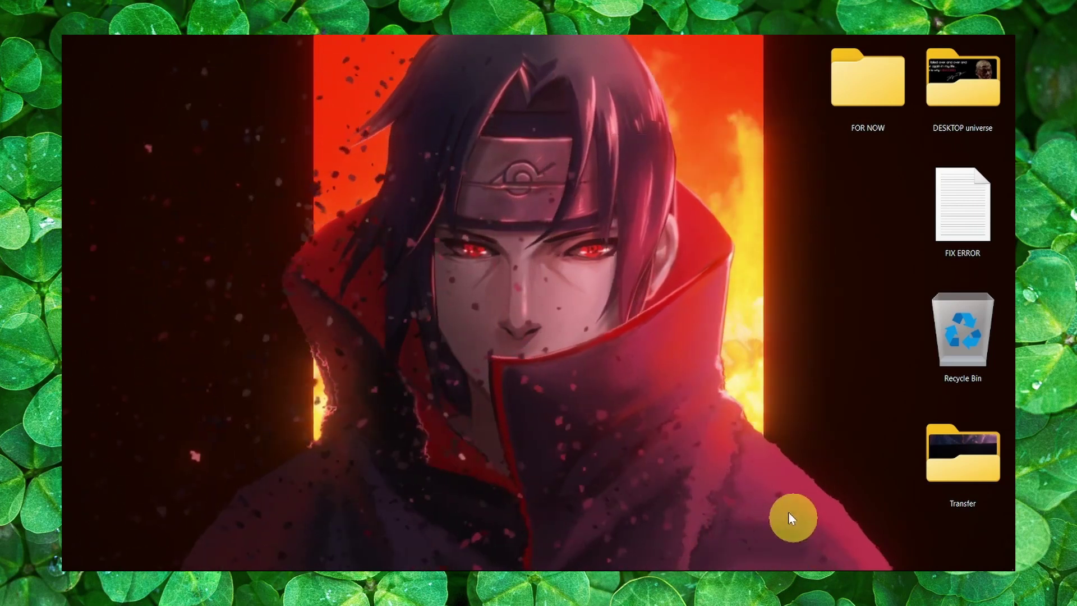
pyautogui.moveTo(788, 512); pyautogui.dragTo(456, 301)
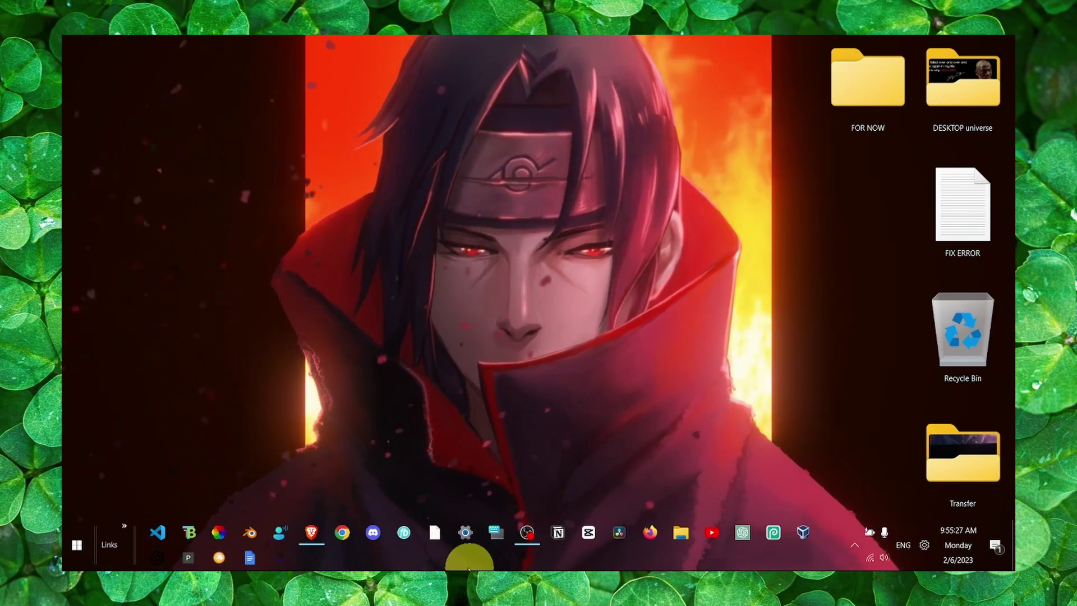
pyautogui.click(86, 541)
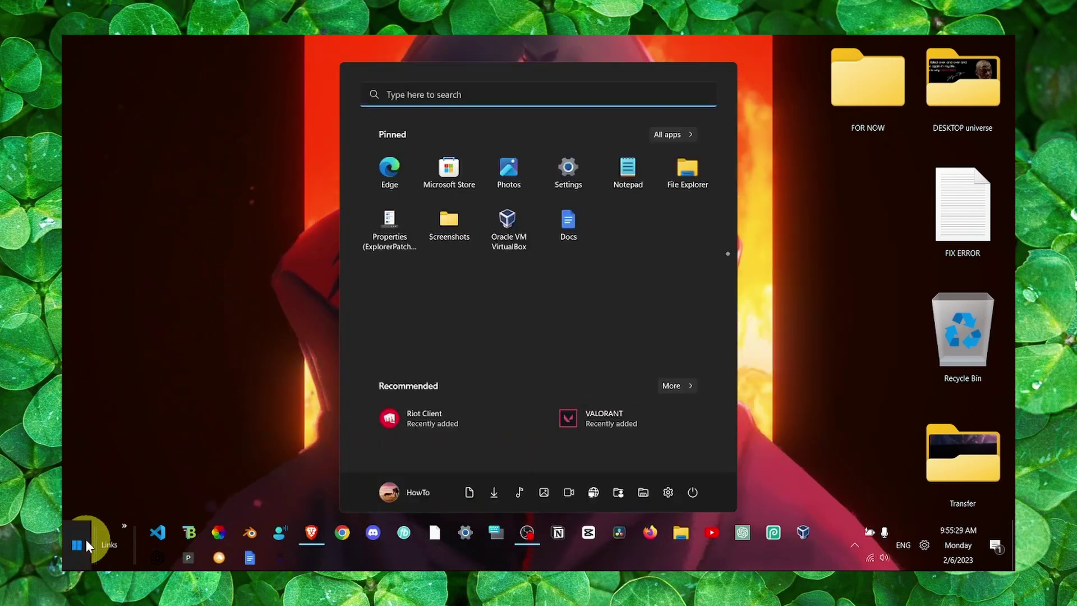
pyautogui.click(287, 284)
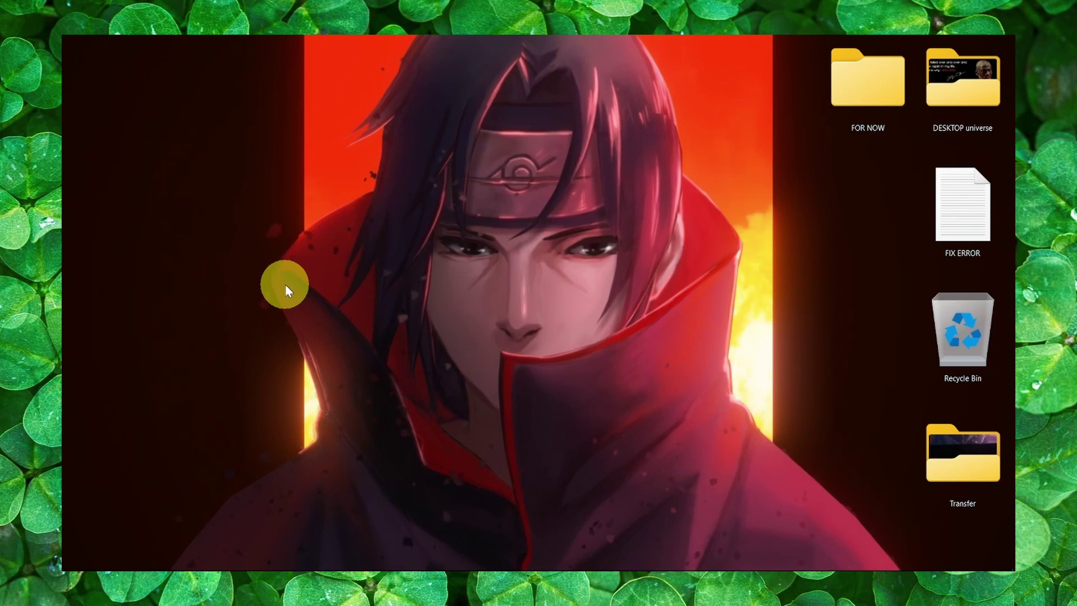
pyautogui.press('super+r')
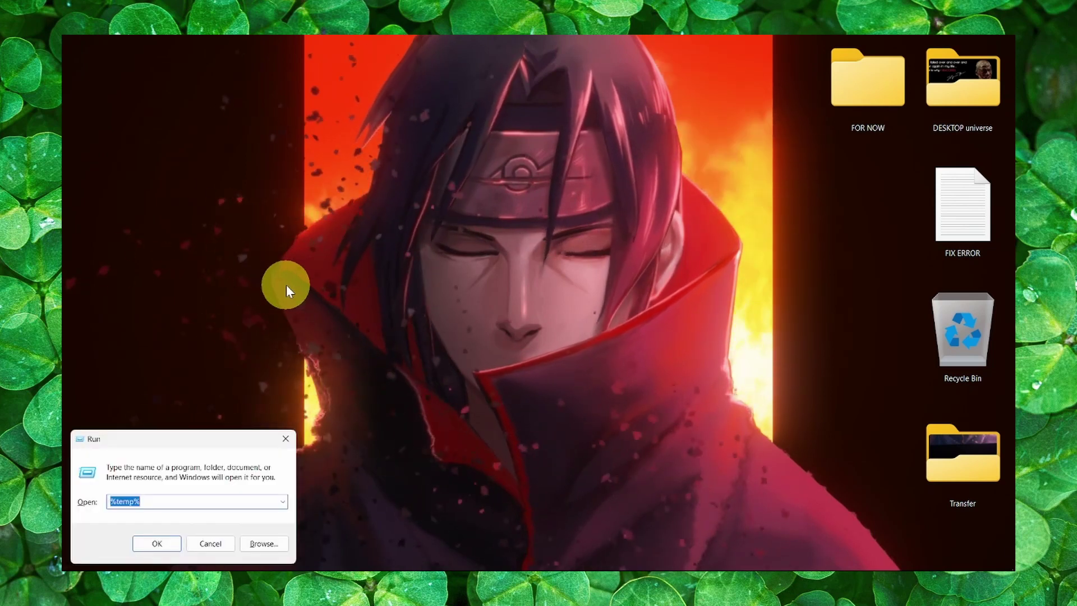
pyautogui.click(286, 437)
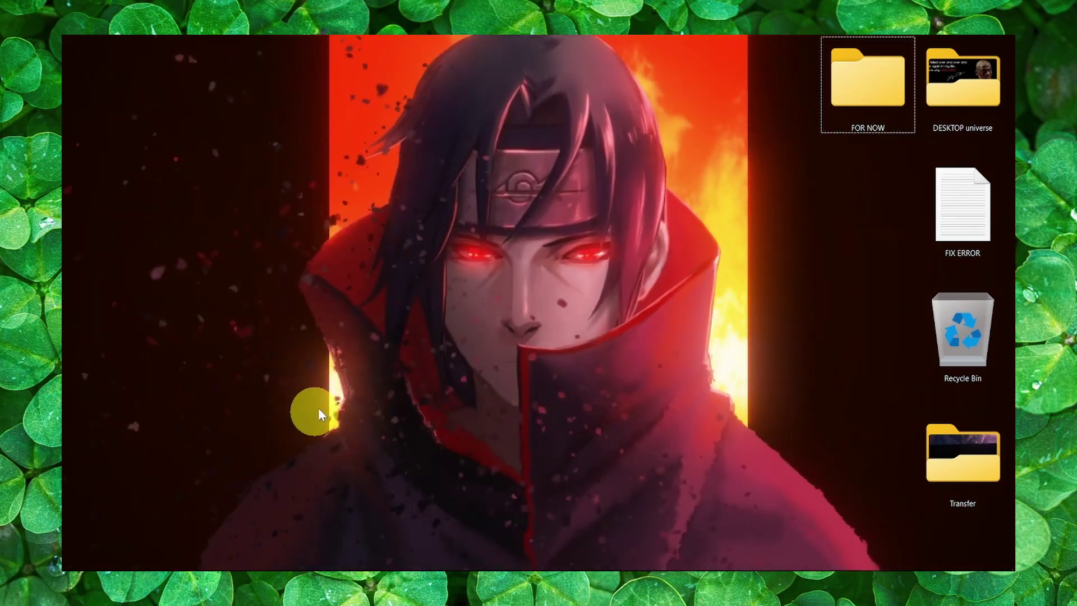
pyautogui.press('super+s')
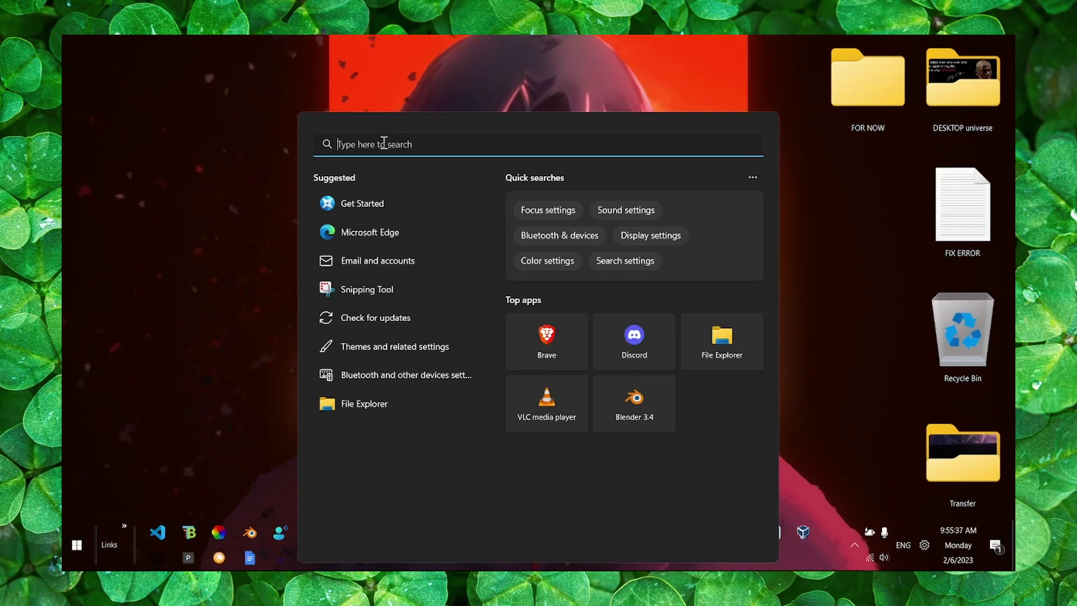
pyautogui.write('g')
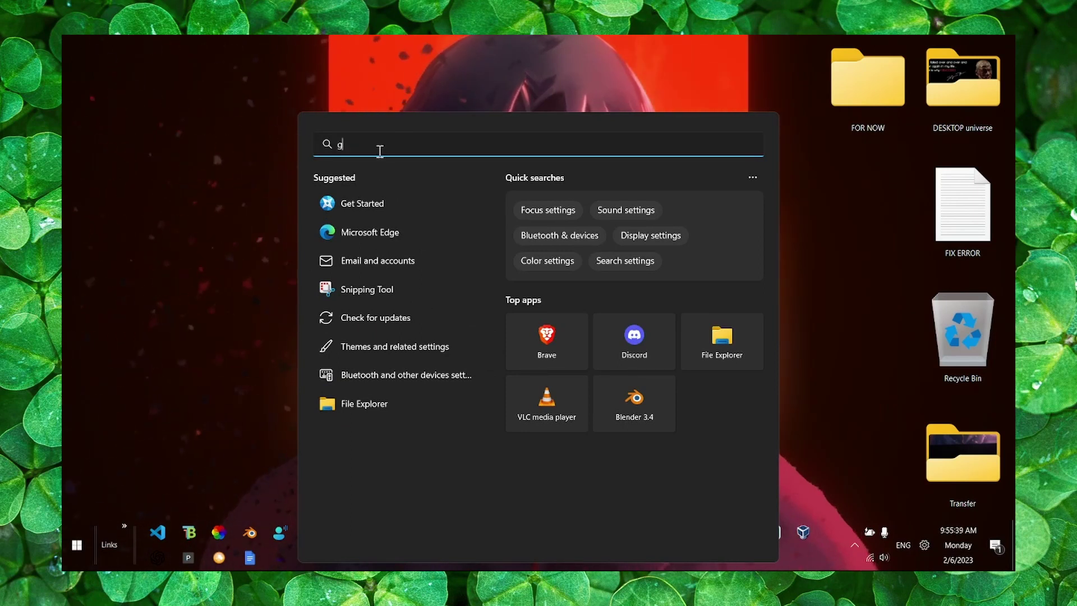
pyautogui.write('raphics settings')
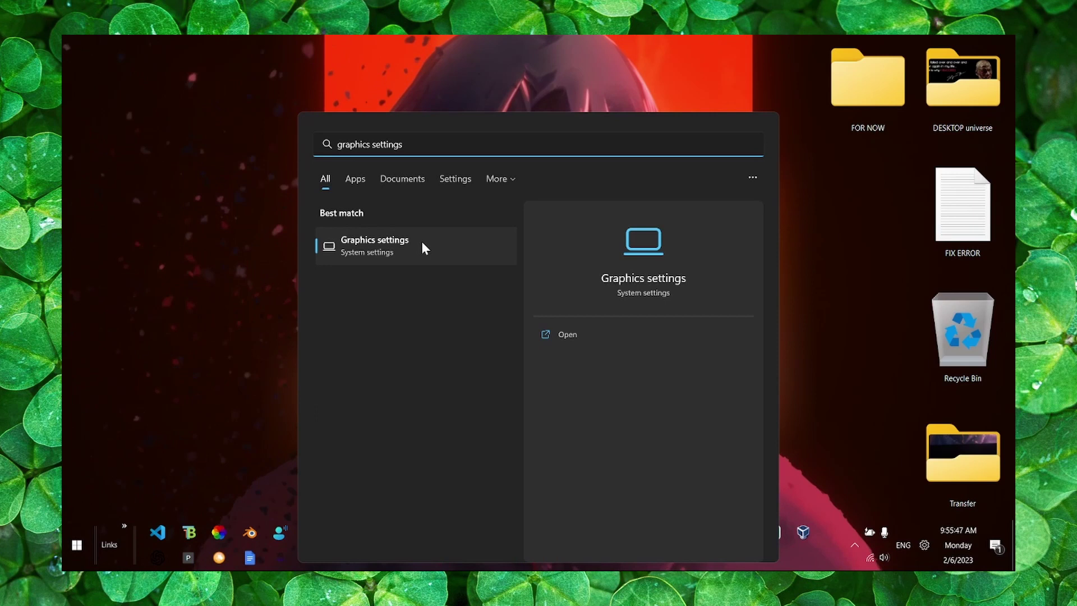
# On the Graphics page, clear the app search and add the VALORANT shortcut via Browse
pyautogui.click(356, 239)
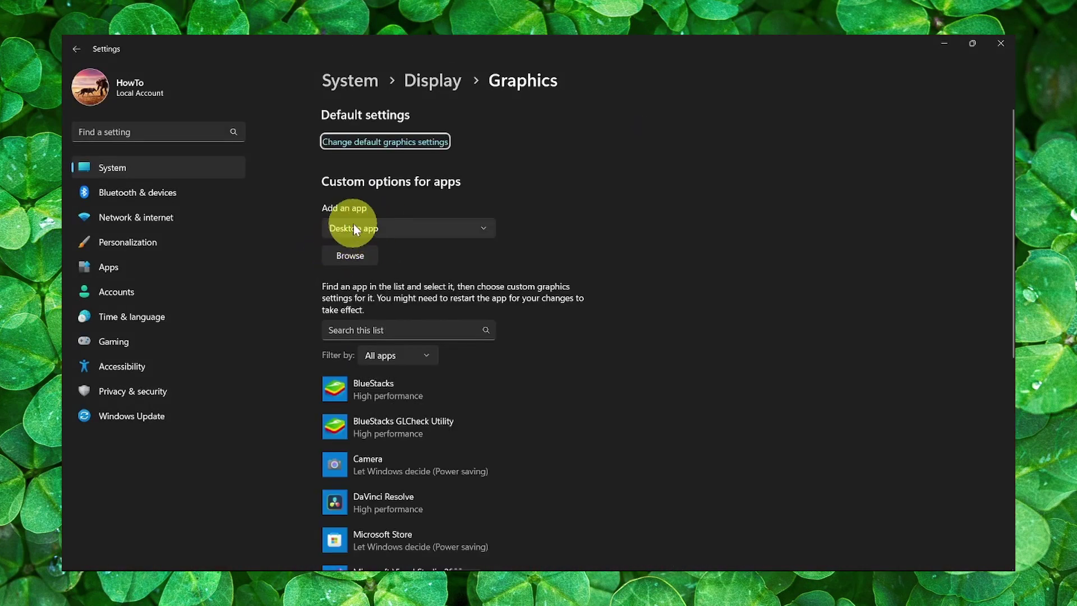
pyautogui.click(390, 329)
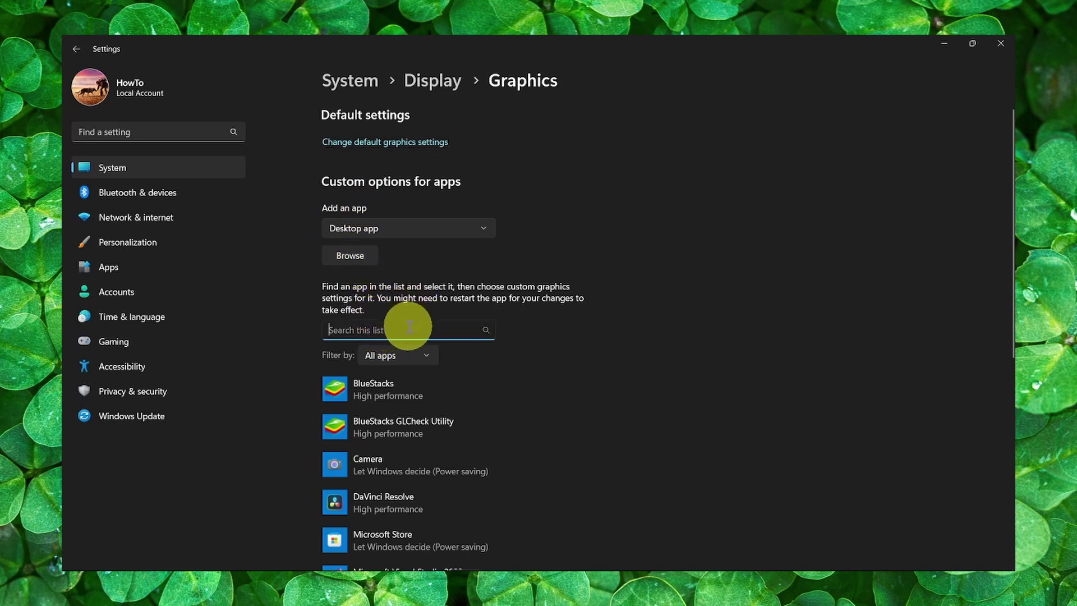
pyautogui.write('va')
pyautogui.press('BackSpace')
pyautogui.press('BackSpace')
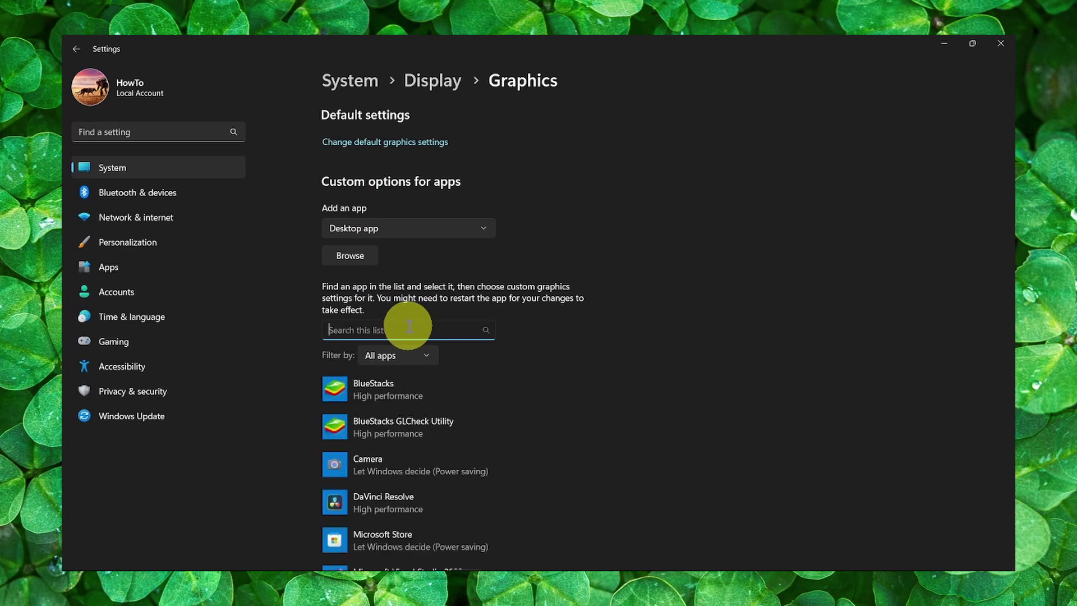
pyautogui.scroll(-5, 407, 329)
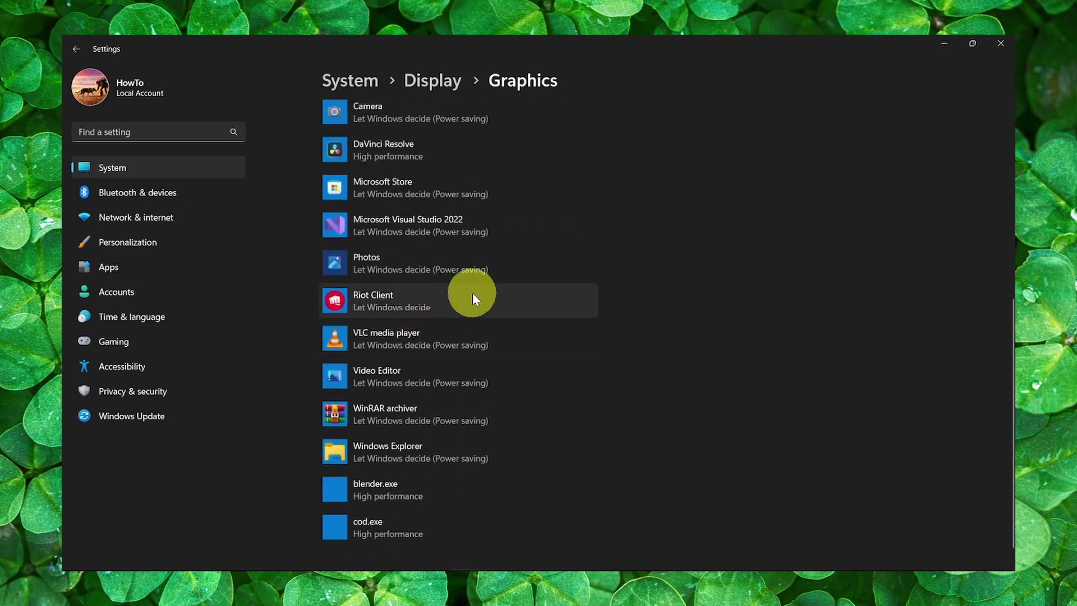
pyautogui.scroll(-1, 473, 293)
pyautogui.scroll(3, 471, 293)
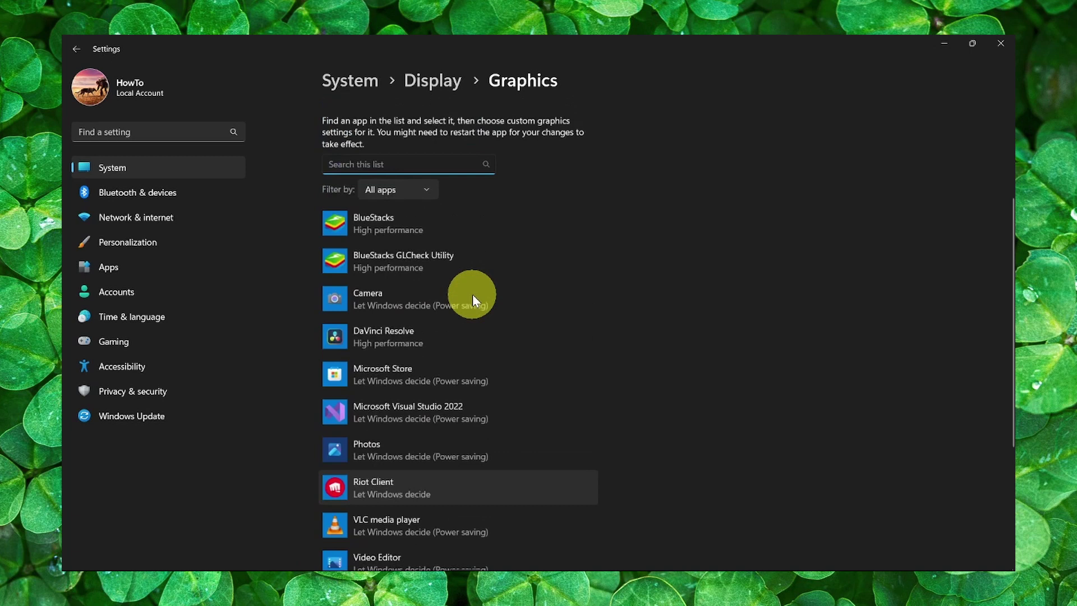
pyautogui.scroll(1, 472, 294)
pyautogui.scroll(1, 421, 282)
pyautogui.click(346, 254)
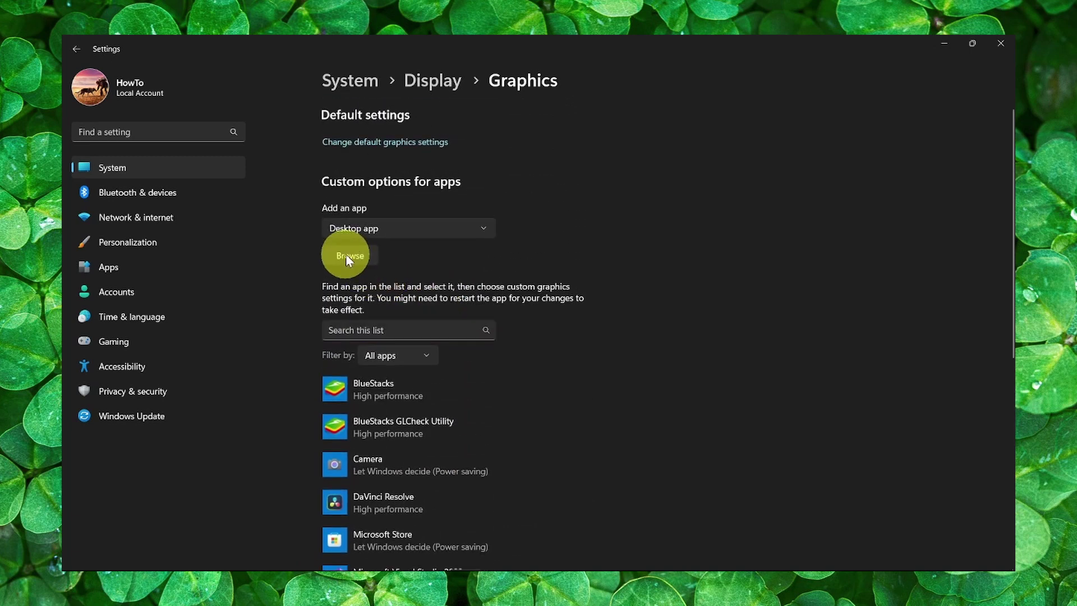
pyautogui.scroll(-3, 356, 248)
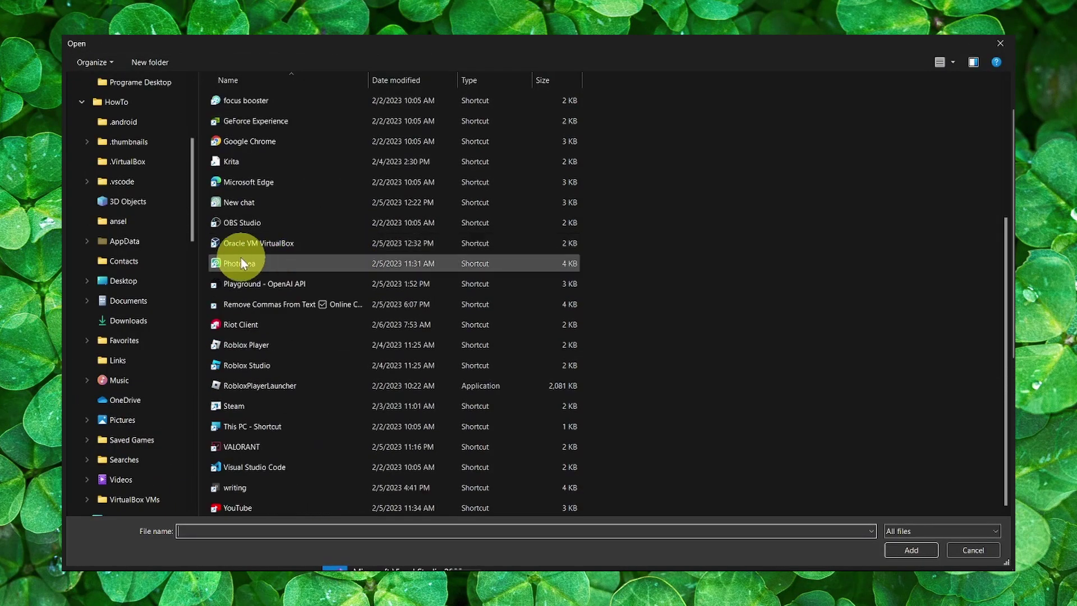
pyautogui.doubleClick(243, 447)
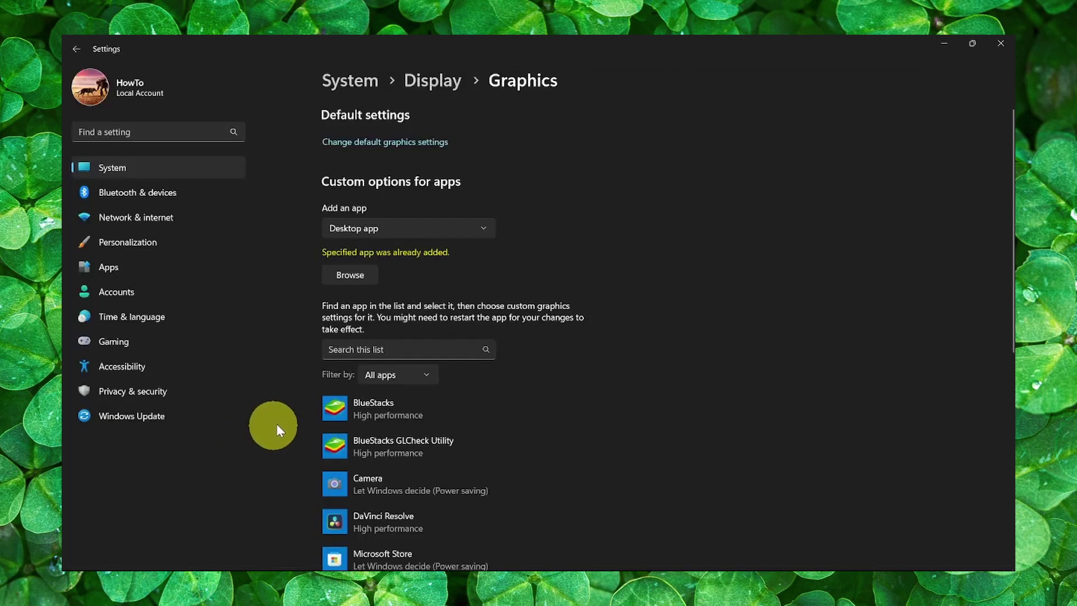
pyautogui.scroll(-2, 343, 290)
pyautogui.scroll(-2, 356, 264)
pyautogui.scroll(-2, 372, 288)
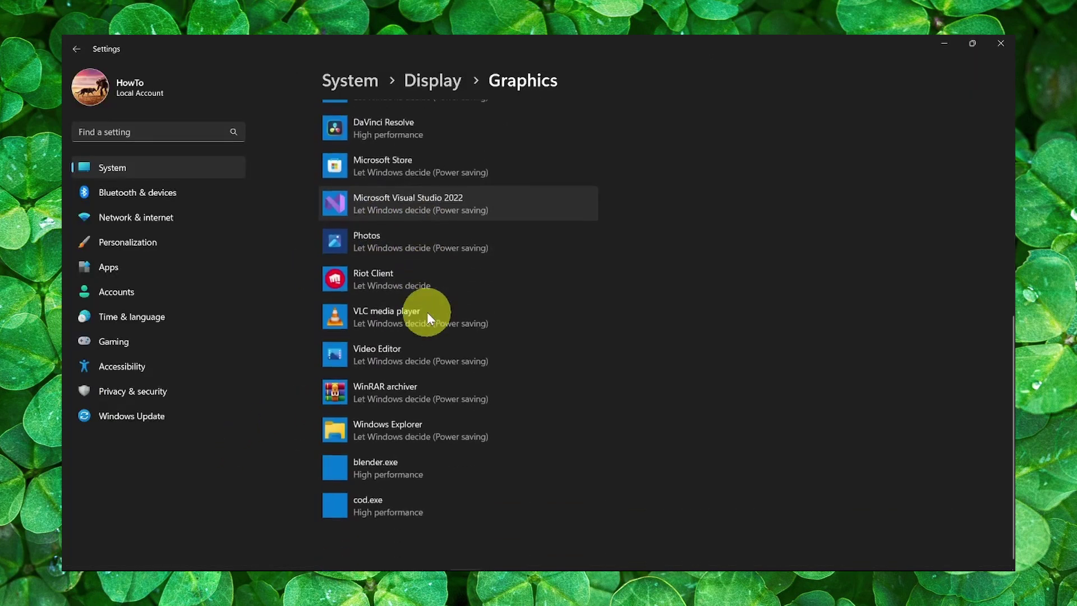
pyautogui.scroll(5, 411, 279)
pyautogui.scroll(1, 433, 291)
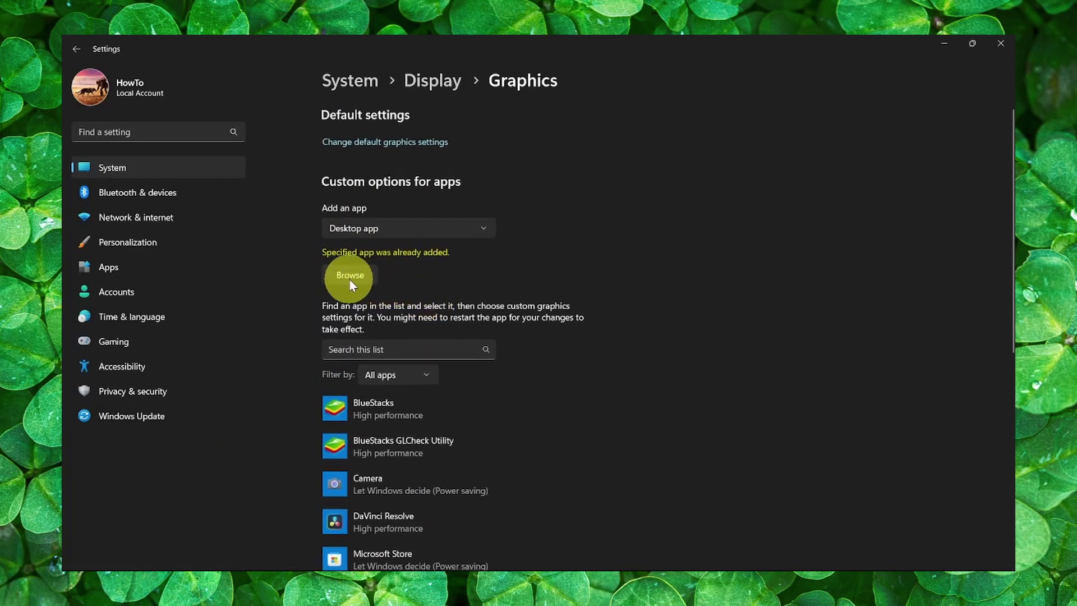
pyautogui.scroll(-1, 349, 278)
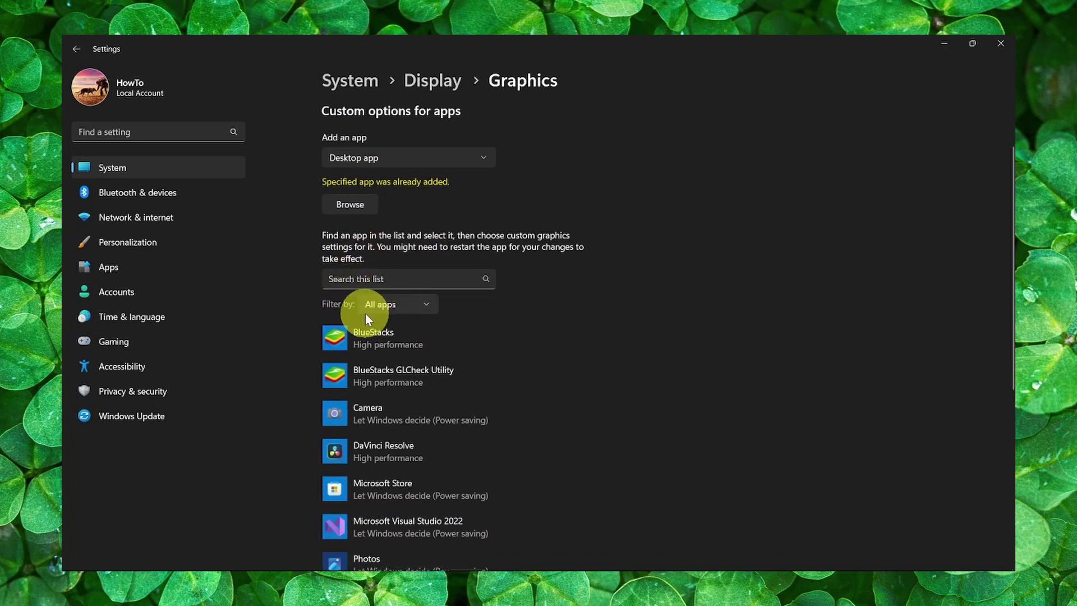
pyautogui.scroll(-1, 389, 302)
pyautogui.scroll(-1, 370, 299)
pyautogui.scroll(-2, 383, 302)
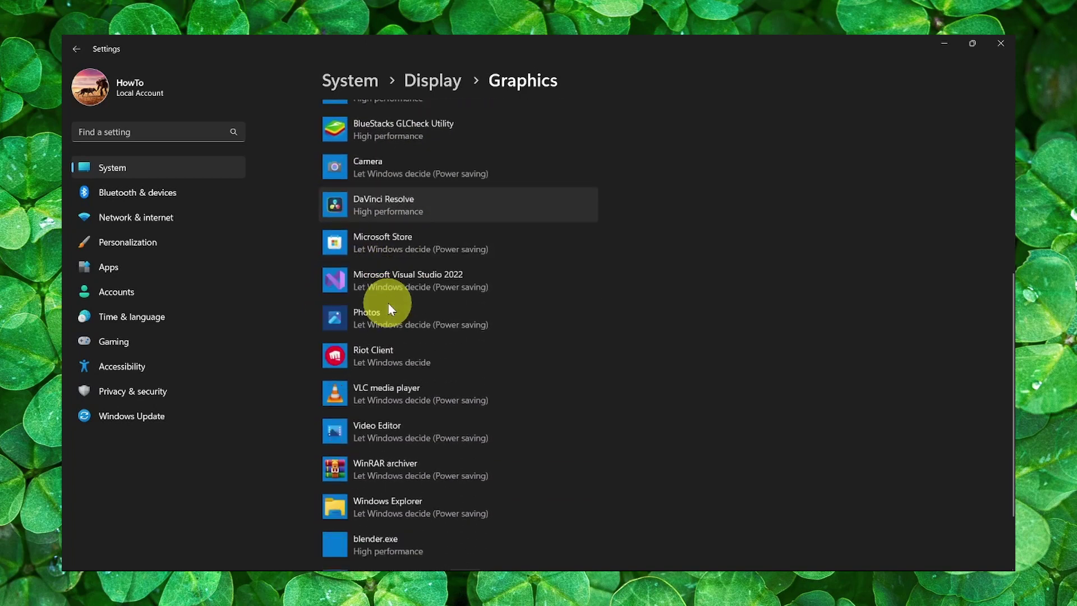
# Locate the Riot Client entry and bring up its graphics preference options
pyautogui.click(388, 319)
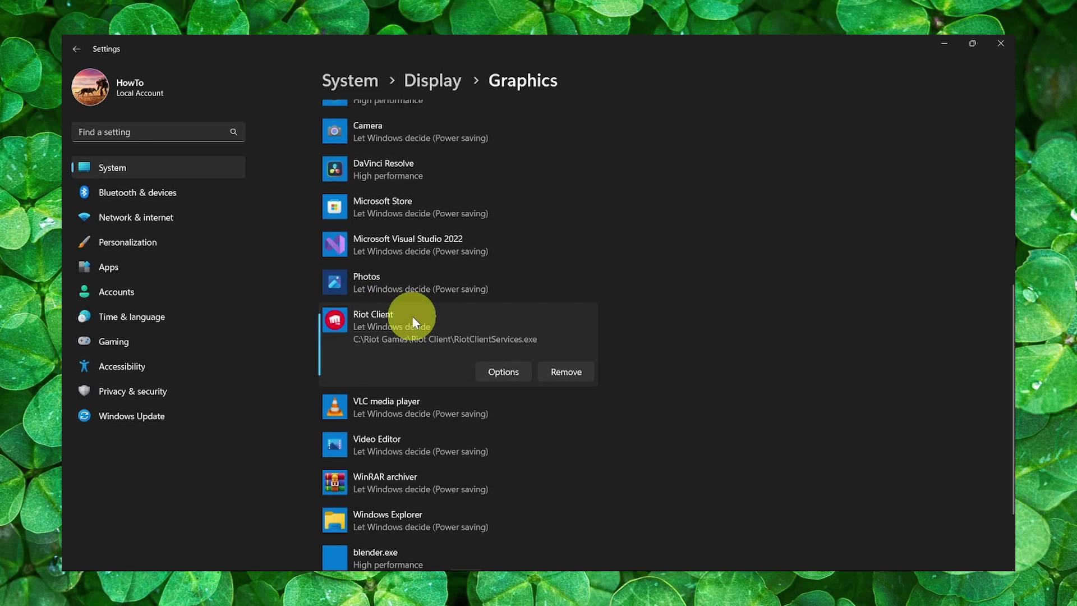
pyautogui.click(484, 338)
pyautogui.scroll(3, 484, 336)
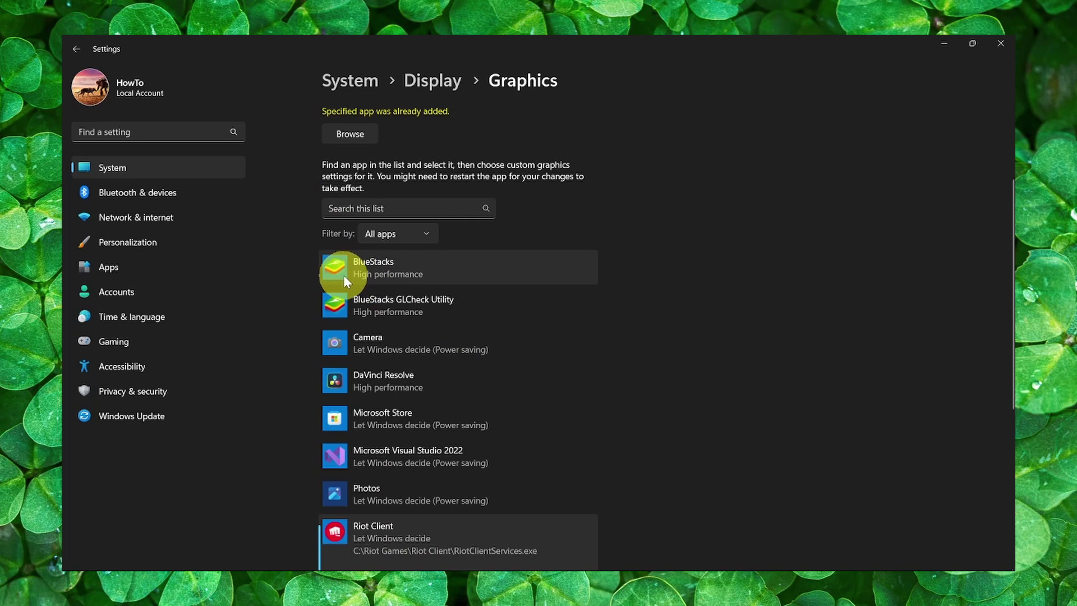
pyautogui.scroll(-3, 343, 274)
pyautogui.click(509, 370)
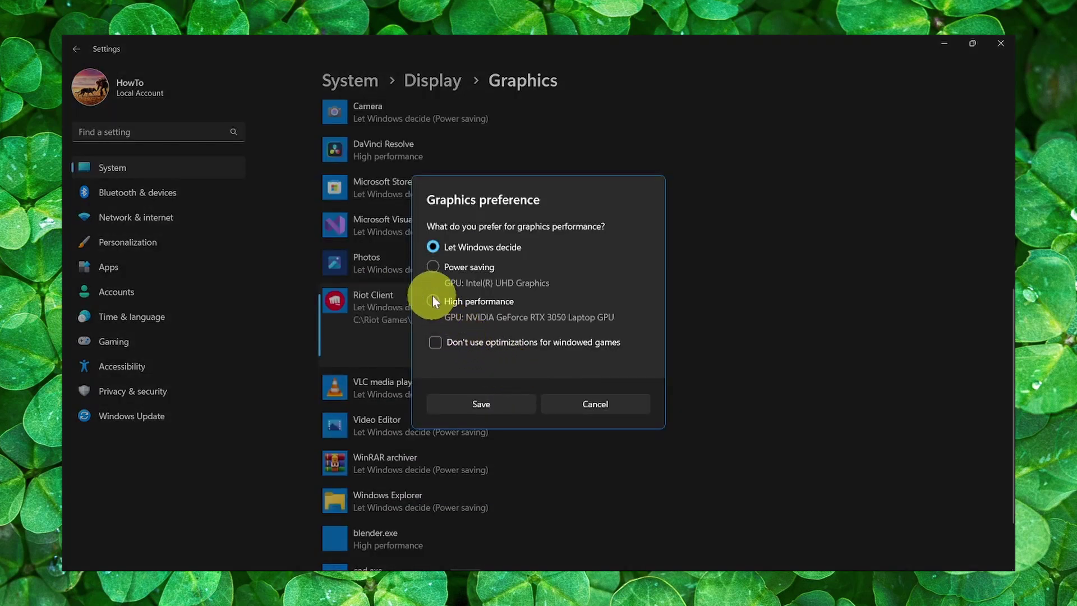
# Set Riot Client to the High performance NVIDIA GeForce RTX 3050 Laptop GPU and save
pyautogui.click(433, 300)
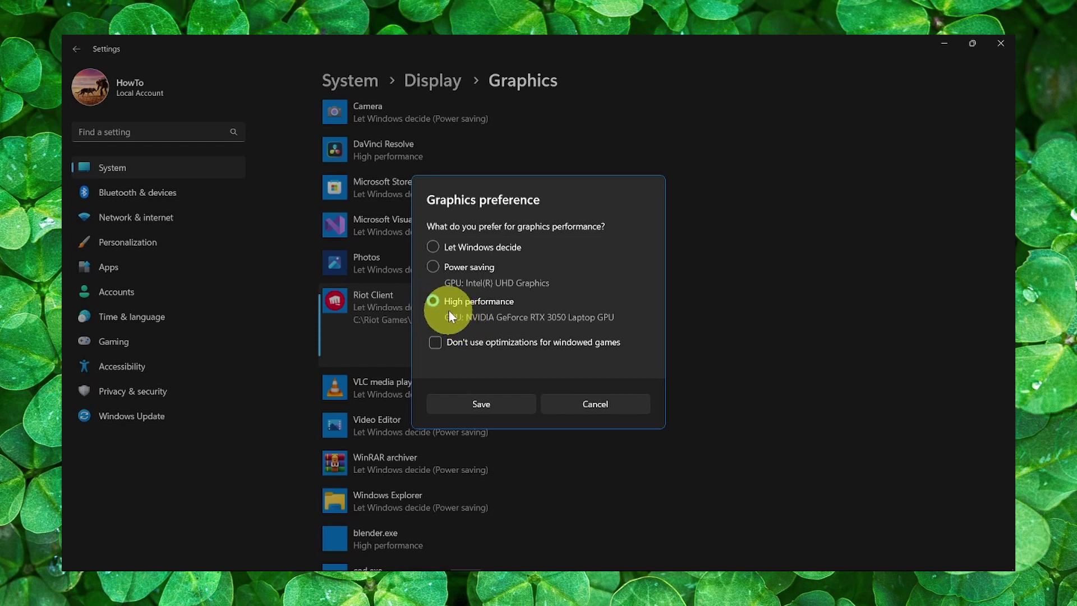
pyautogui.click(507, 403)
pyautogui.scroll(2, 648, 255)
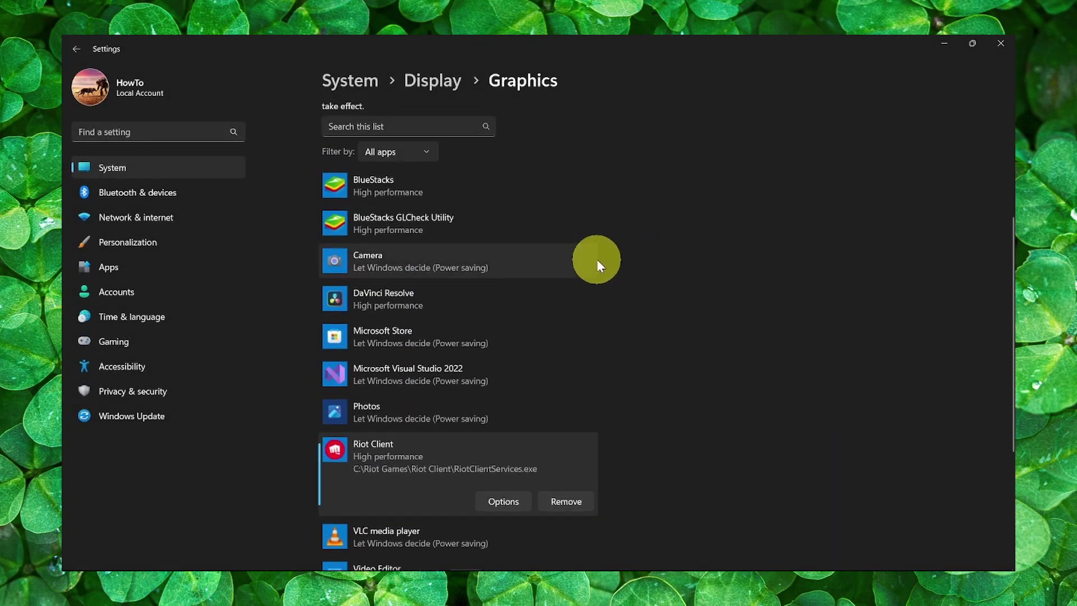
pyautogui.scroll(3, 597, 259)
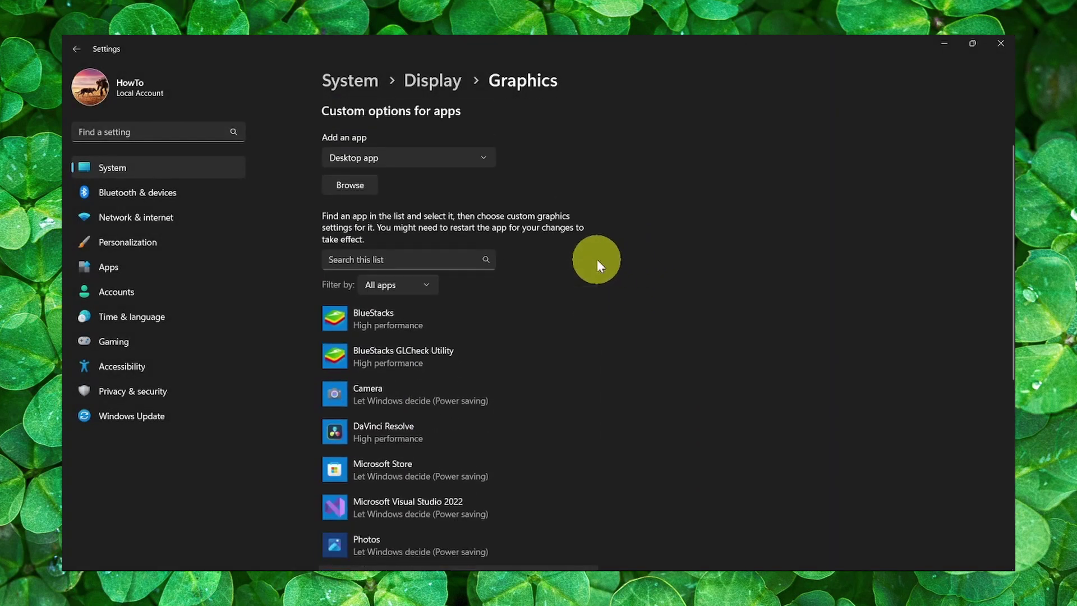
# Close Settings and launch NVIDIA Control Panel from the desktop shortcut menu
pyautogui.click(1001, 43)
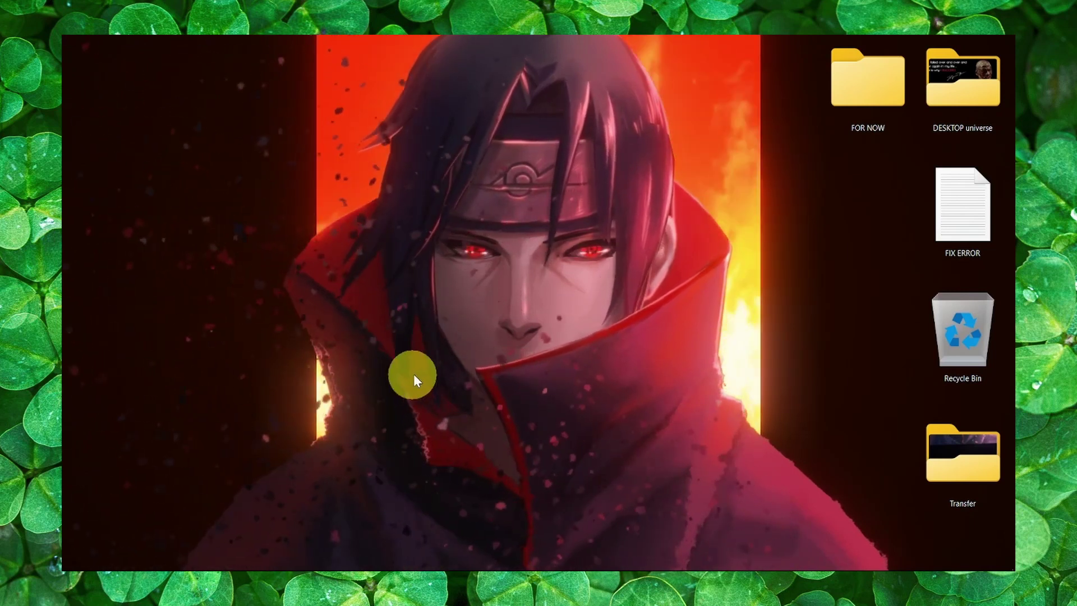
pyautogui.rightClick(443, 340)
pyautogui.moveTo(484, 350)
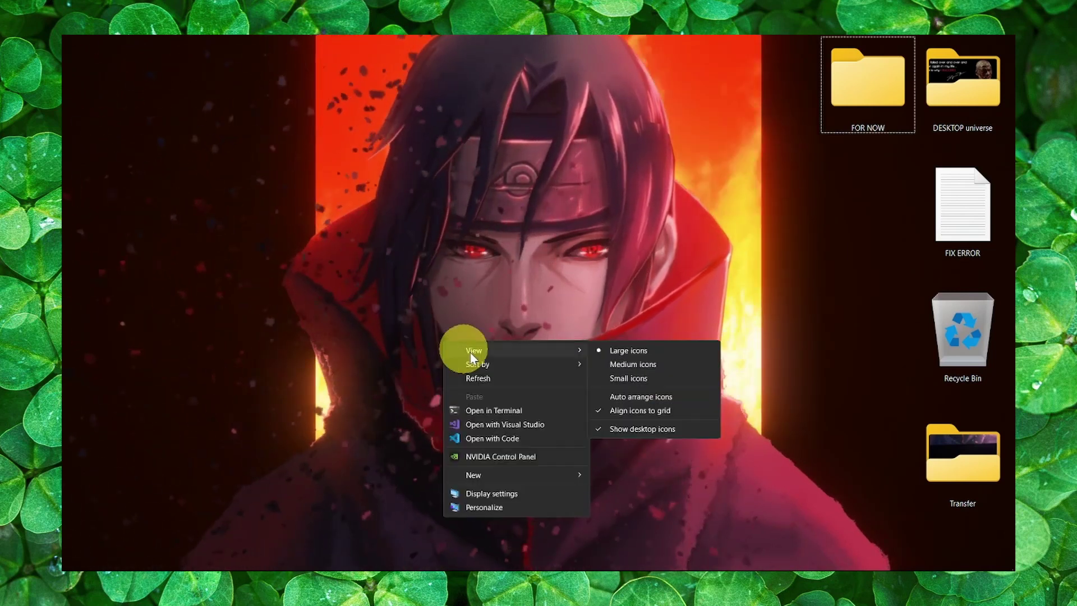
pyautogui.click(524, 458)
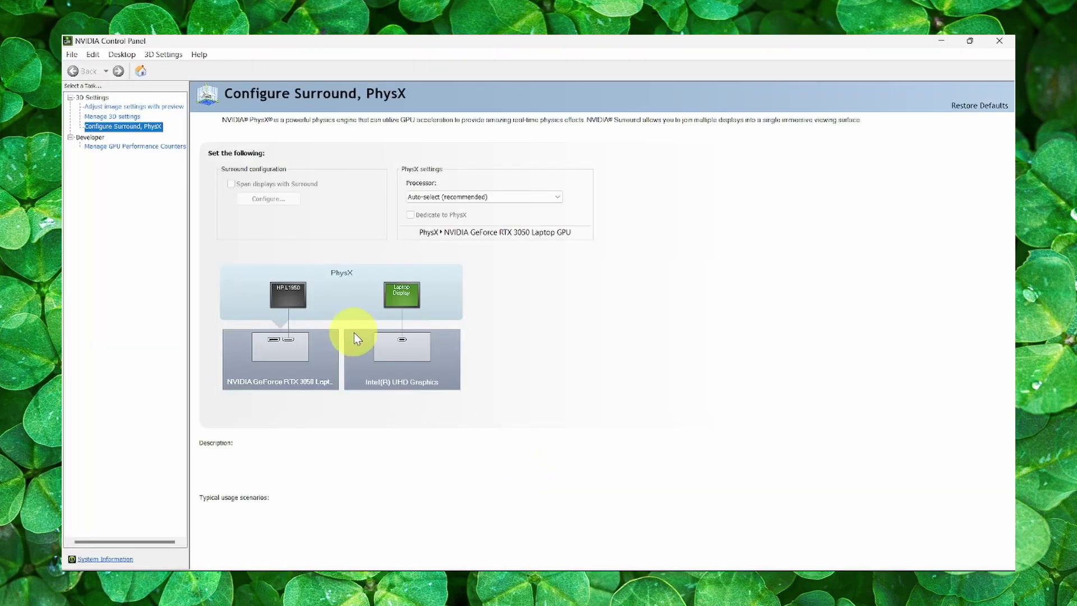
# Maximize the panel and choose the RTX 3050 Laptop GPU as the PhysX processor
pyautogui.moveTo(442, 38); pyautogui.dragTo(502, 143)
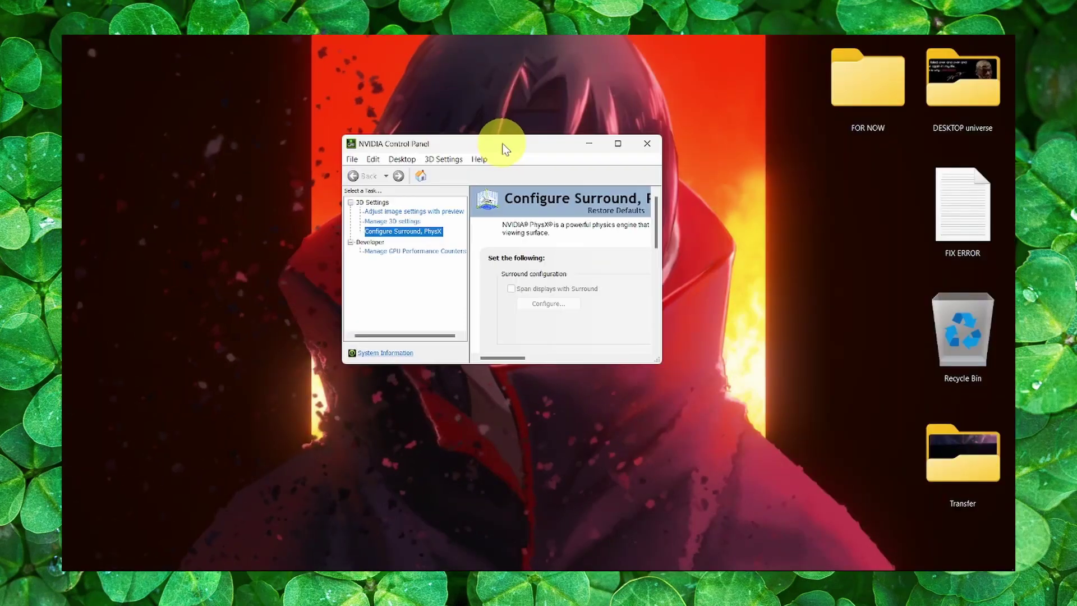
pyautogui.click(619, 145)
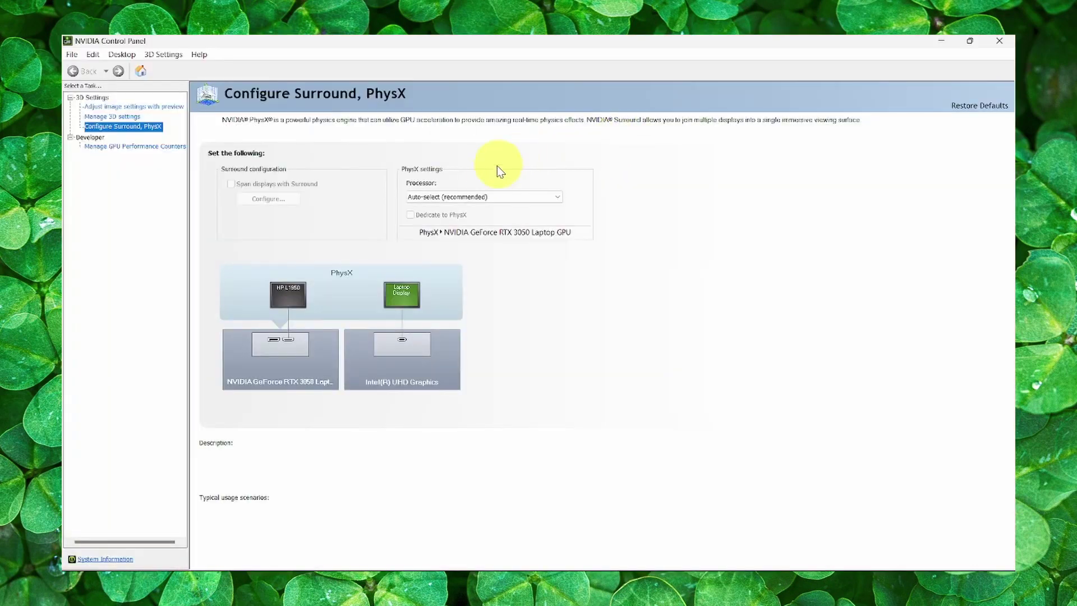
pyautogui.click(408, 195)
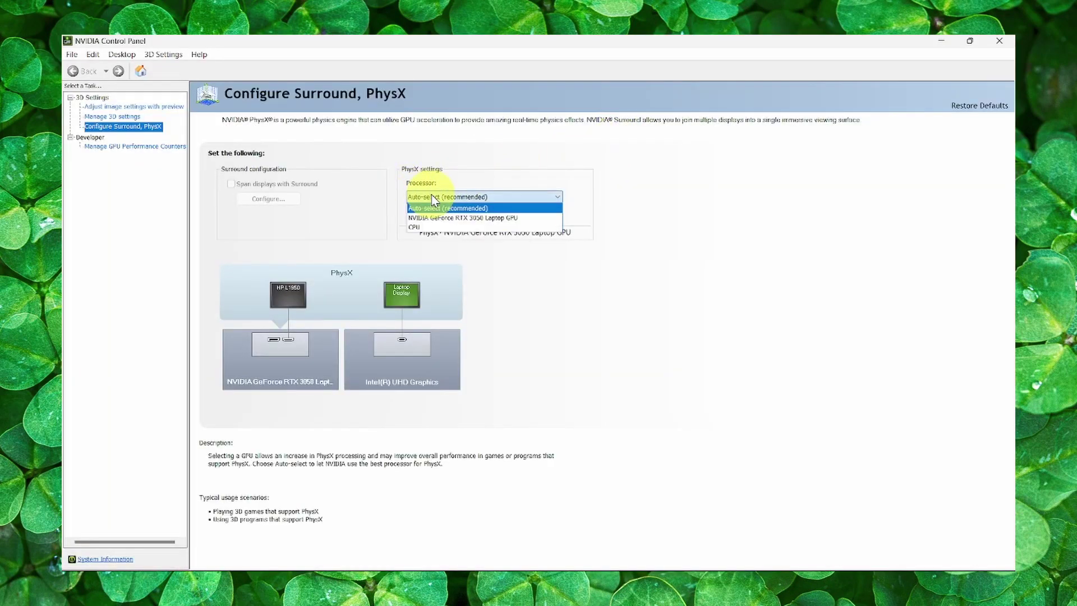
pyautogui.click(418, 220)
pyautogui.click(469, 197)
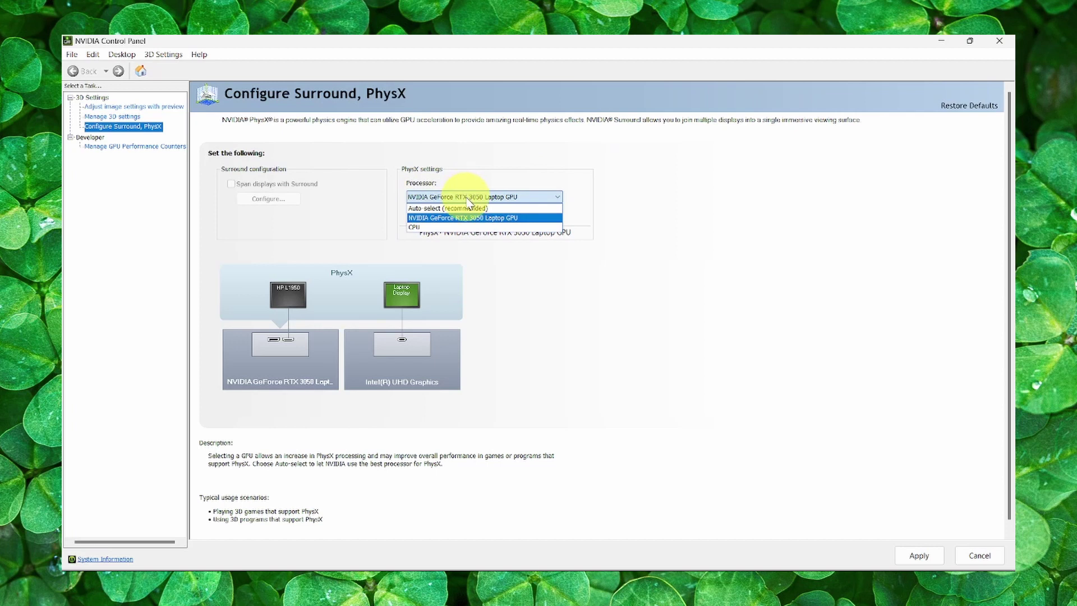
pyautogui.click(605, 214)
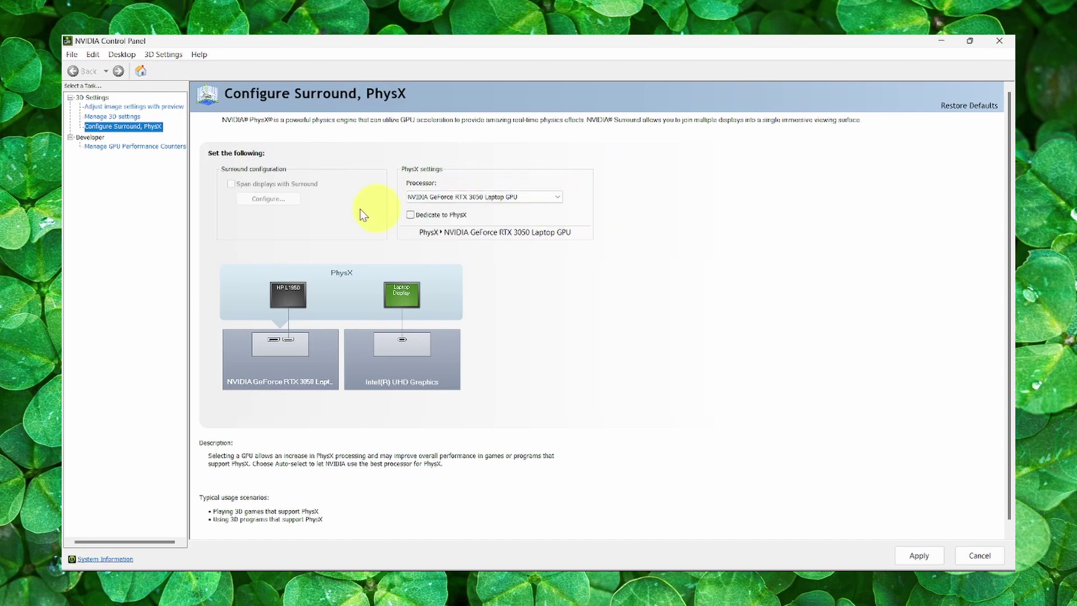
# Move to Manage 3D settings, applying the pending PhysX change on the way
pyautogui.click(102, 117)
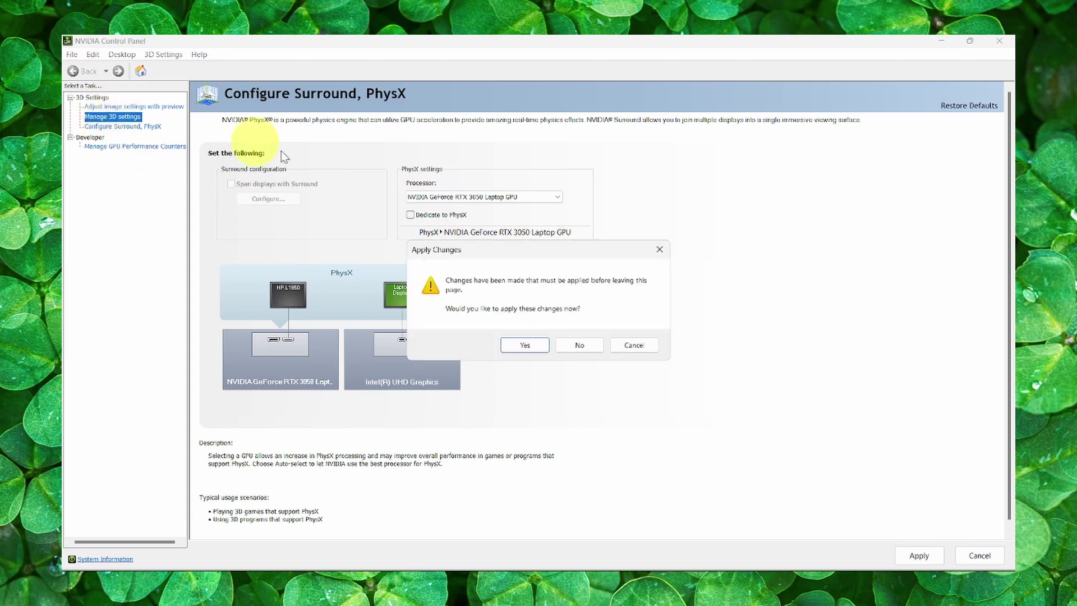
pyautogui.click(523, 346)
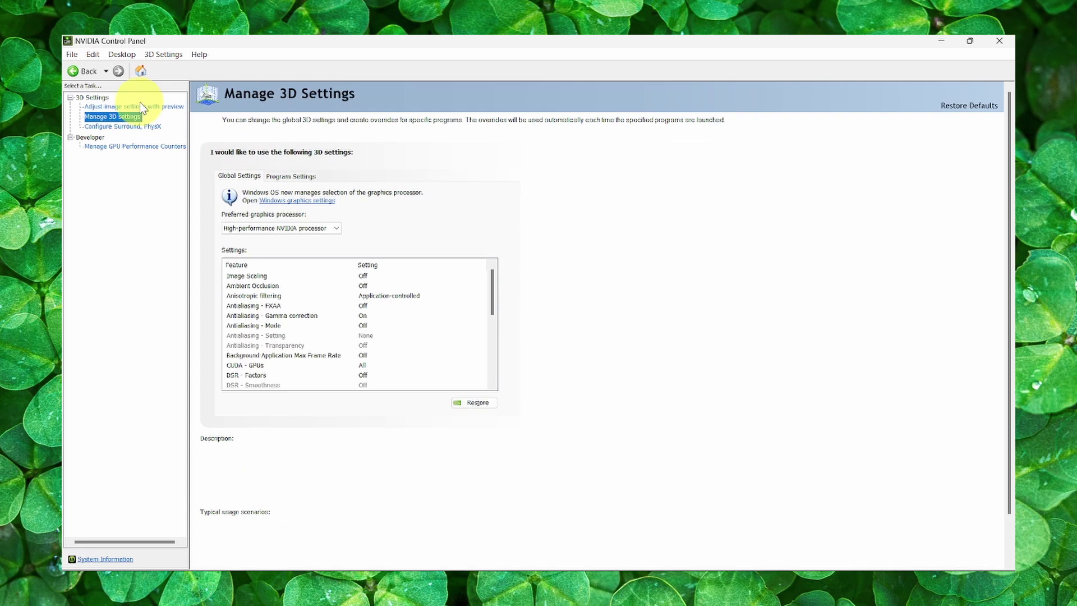
# In the global 3D settings, set the OpenGL rendering GPU to the RTX 3050
pyautogui.click(135, 107)
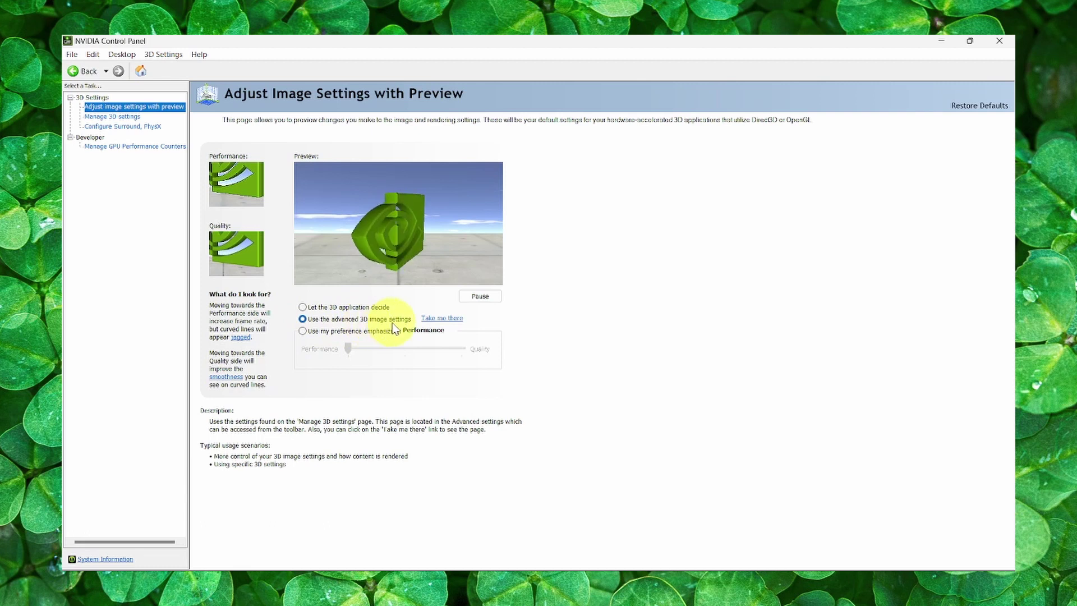
pyautogui.click(118, 120)
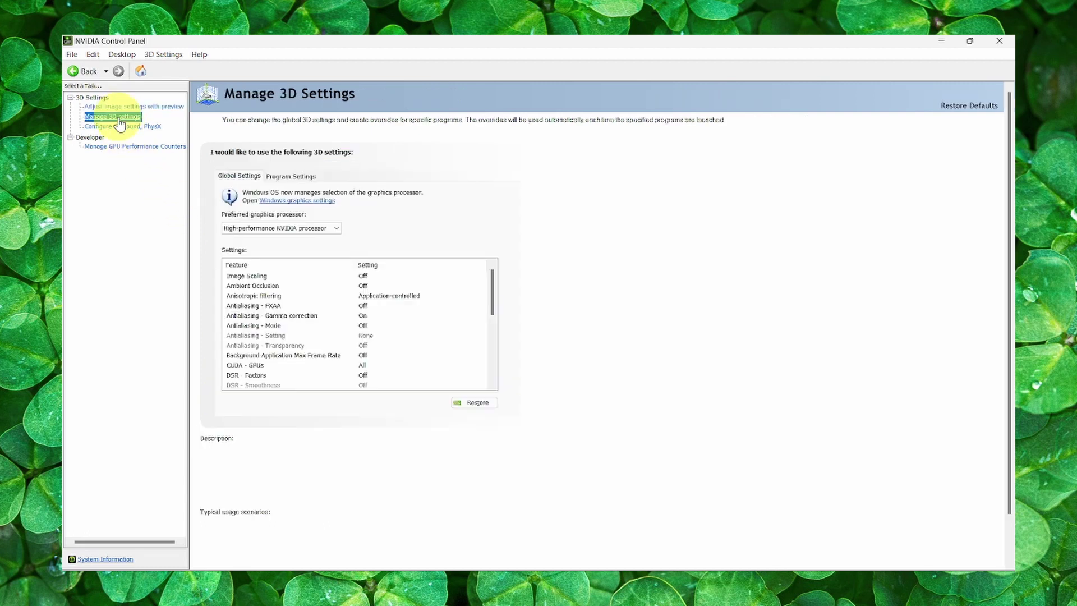
pyautogui.scroll(-4, 360, 316)
pyautogui.click(379, 319)
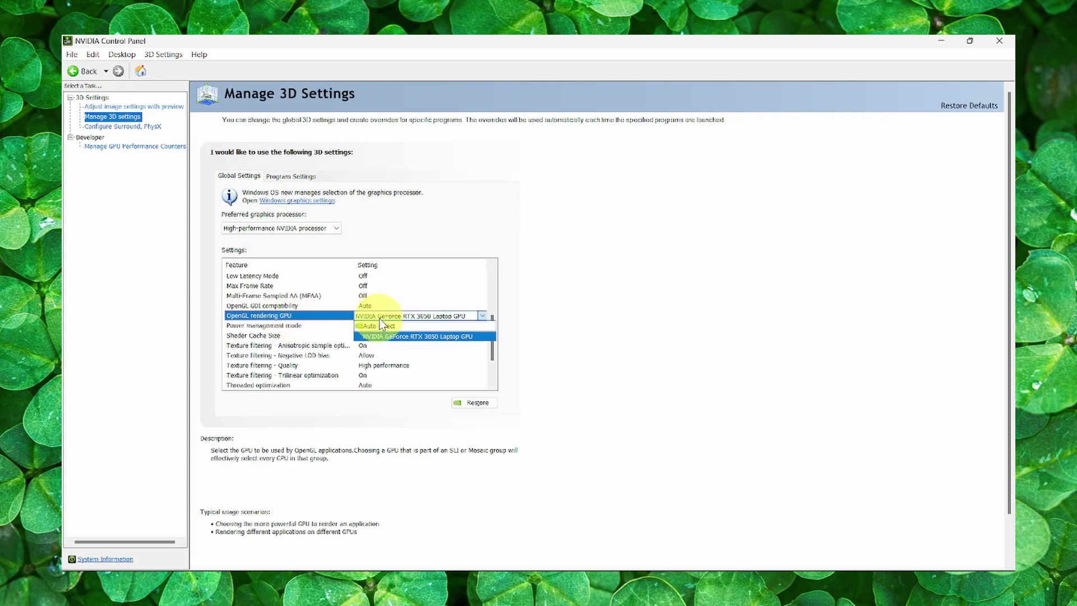
pyautogui.click(419, 320)
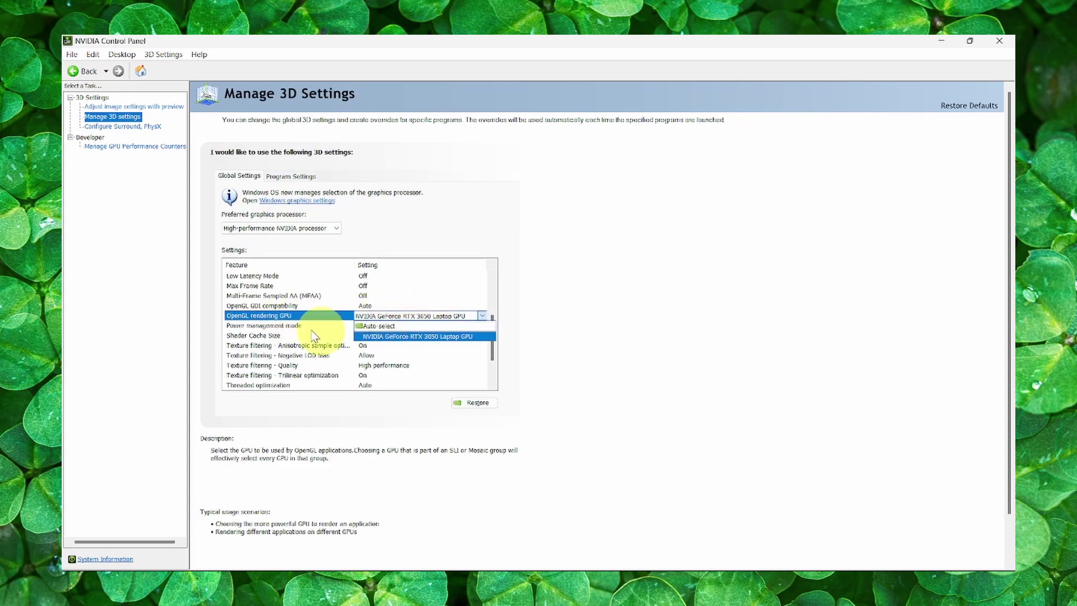
pyautogui.click(312, 332)
# Keep power management at maximum performance and texture filtering at High performance, then close the panel
pyautogui.click(374, 328)
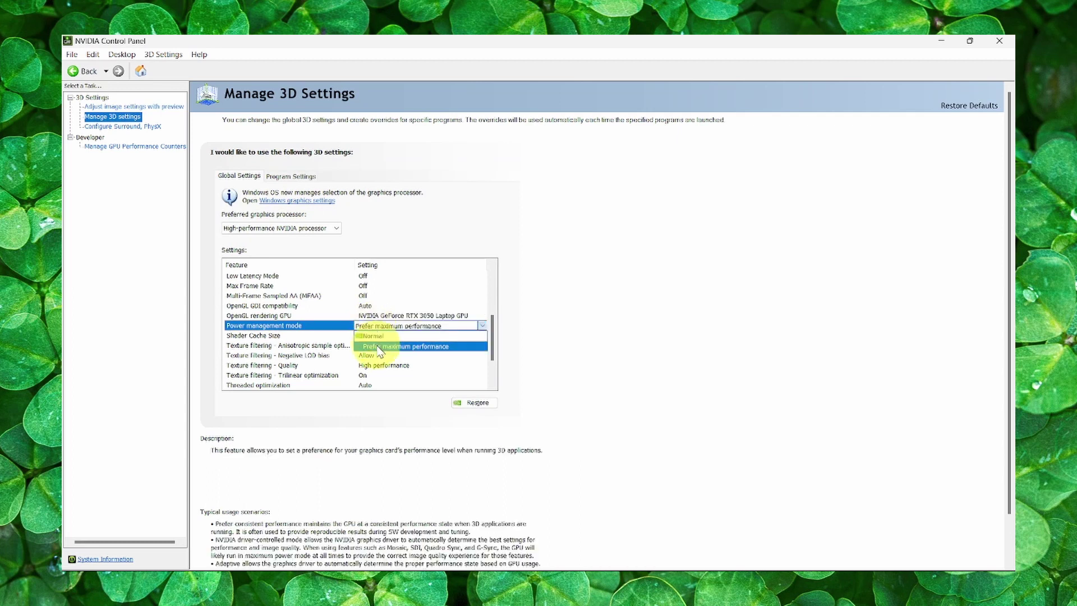
pyautogui.click(378, 346)
pyautogui.scroll(-2, 387, 351)
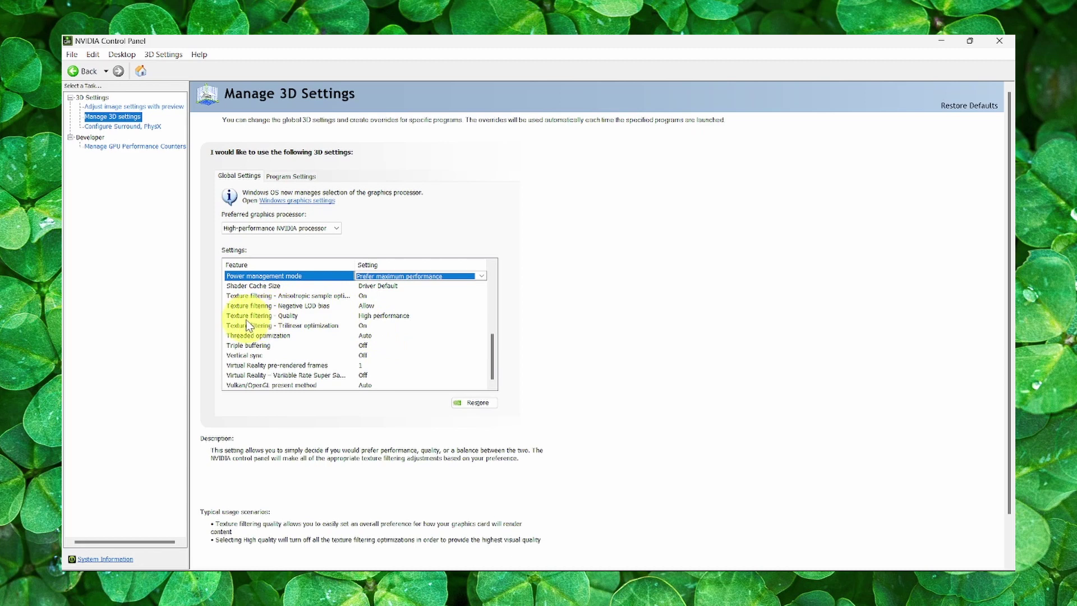
pyautogui.click(366, 316)
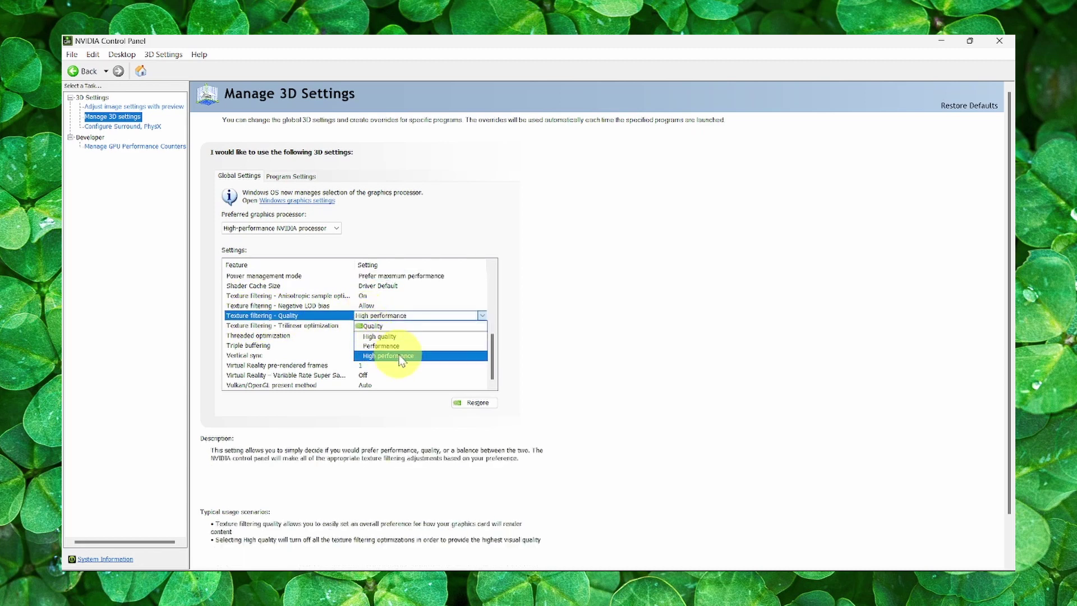
pyautogui.click(401, 358)
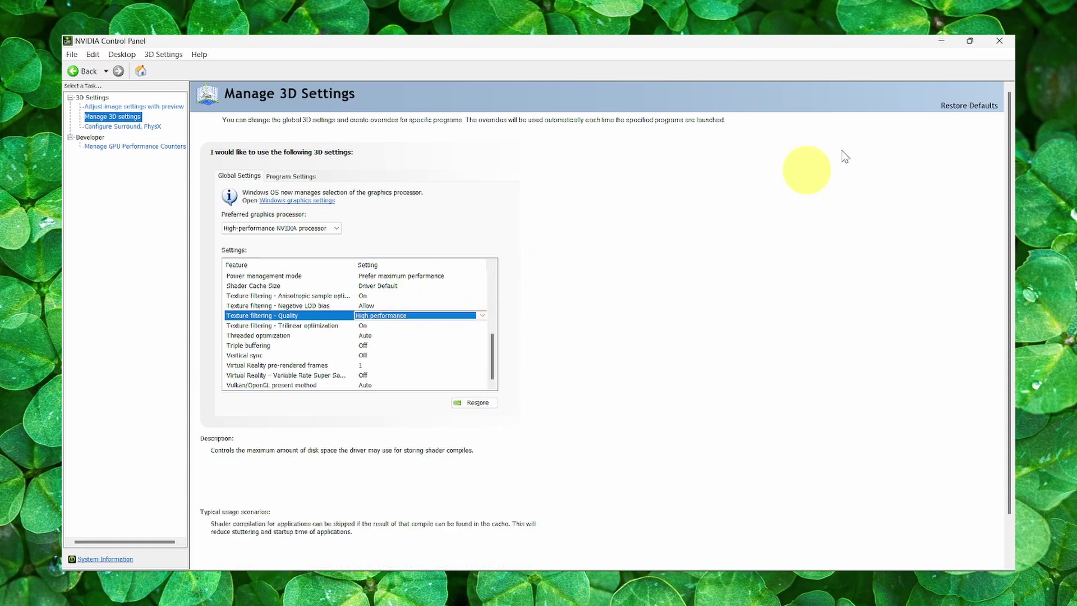
pyautogui.click(999, 39)
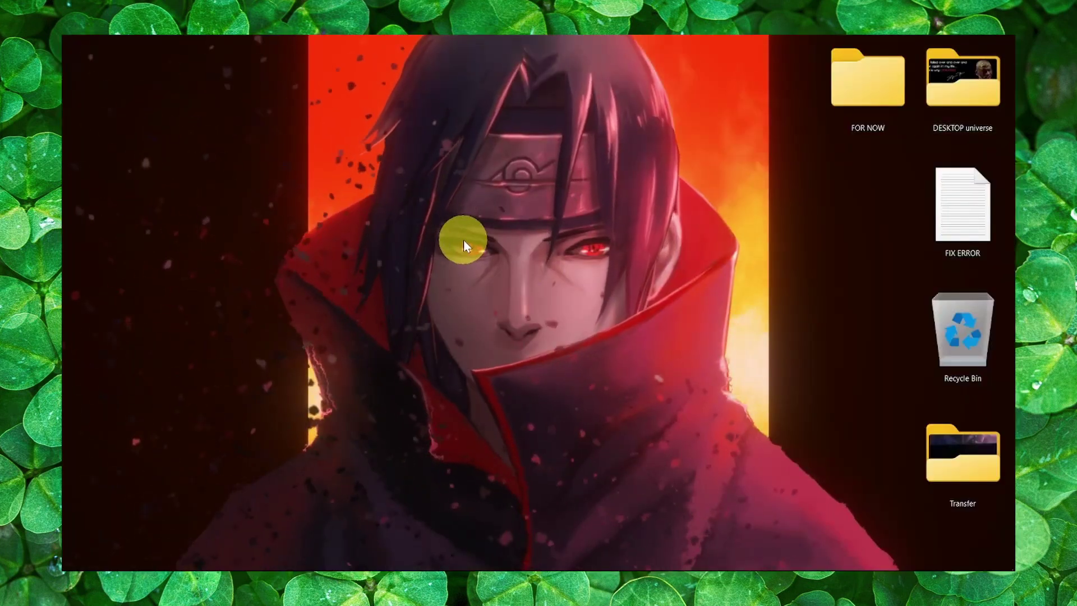